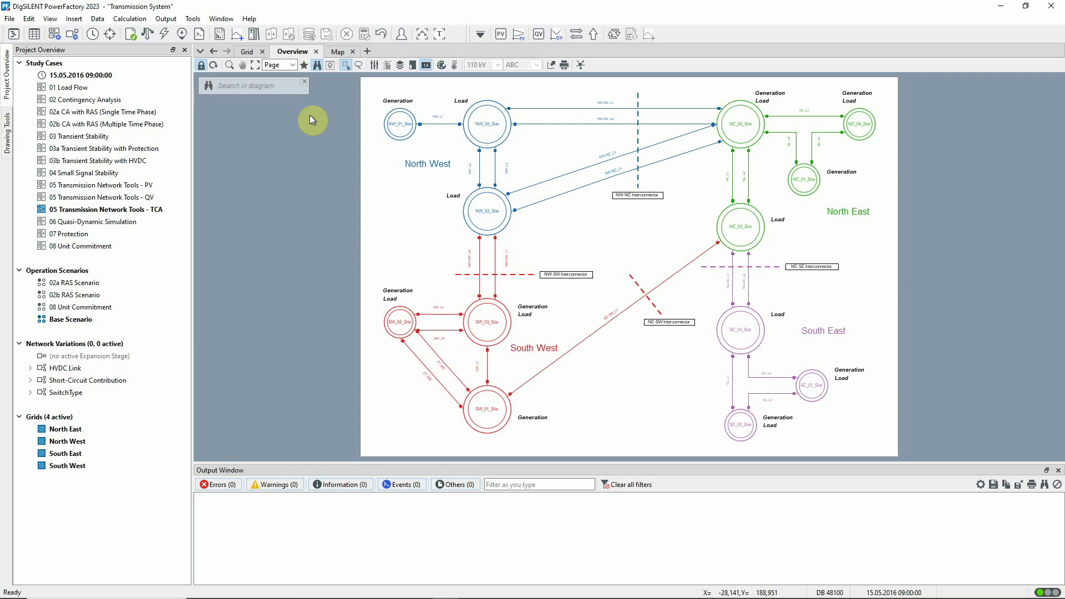
Step: Run a load flow that converges in 3 Newton-Raphson iterations
click(153, 35)
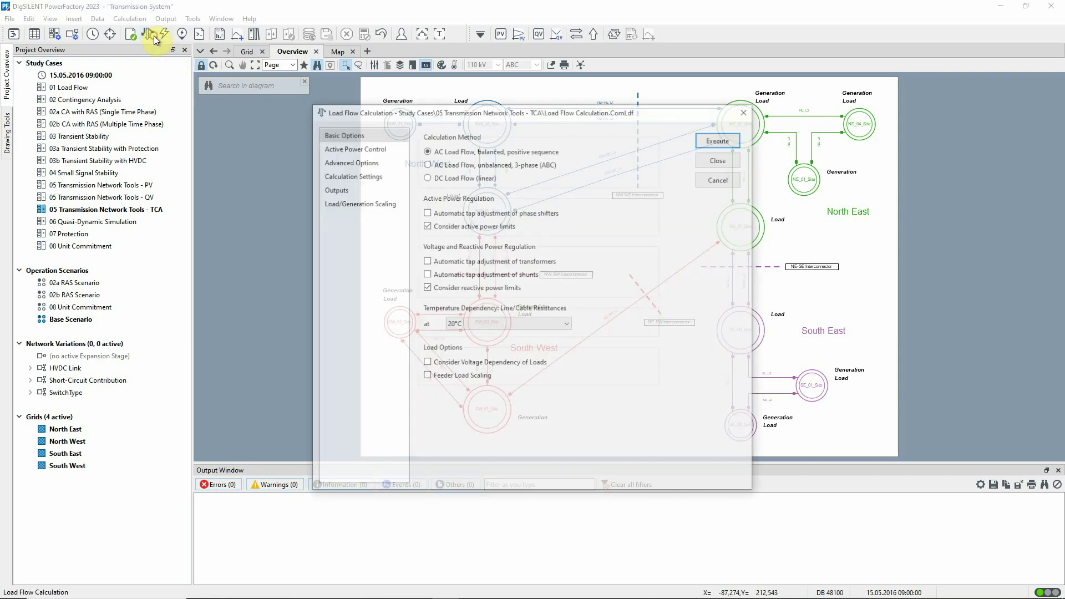
click(717, 141)
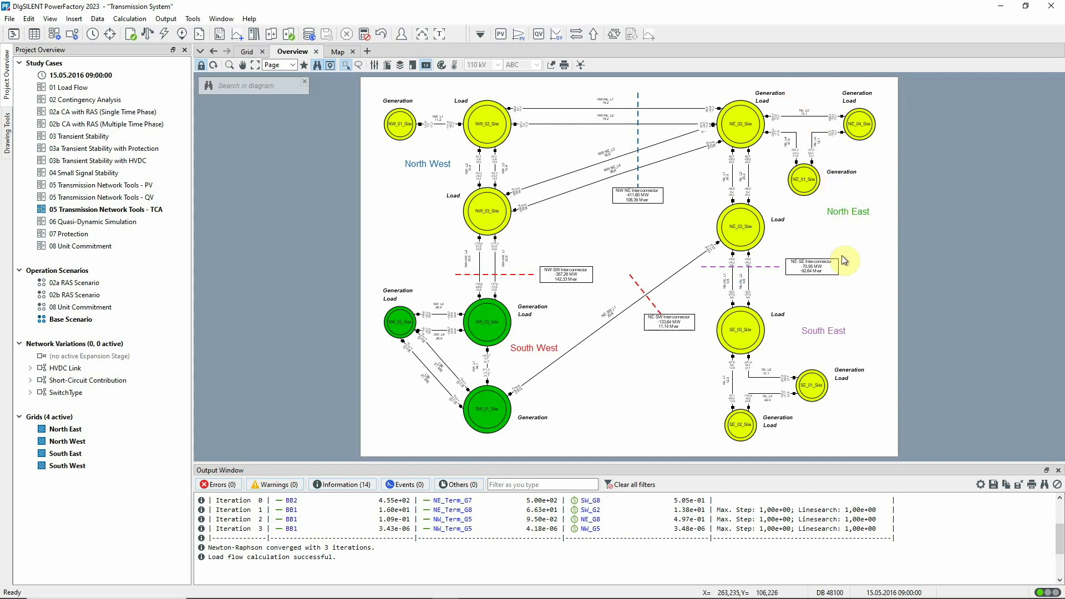
Step: Inspect the NE-SE Interconnector boundary without changes, then zoom into the interconnector flow results
double_click(835, 268)
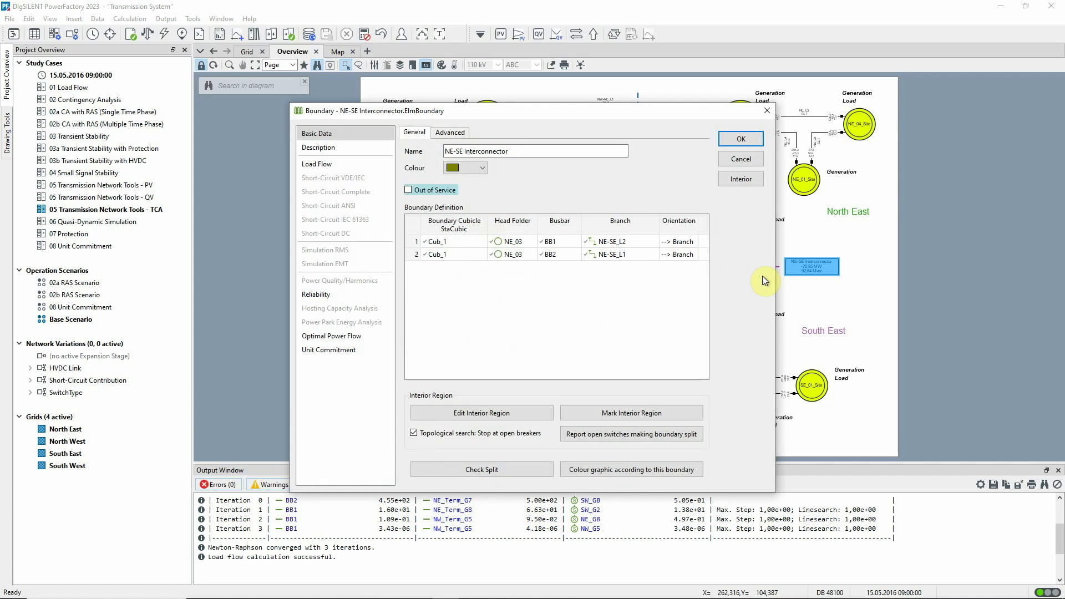
click(760, 159)
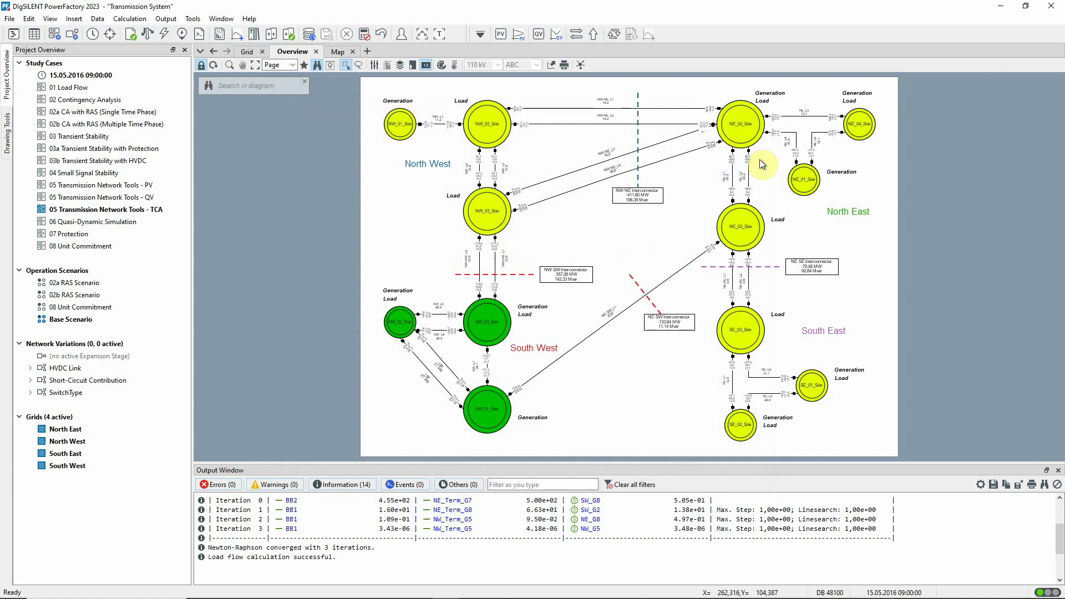
click(229, 65)
drag(405, 135, 926, 441)
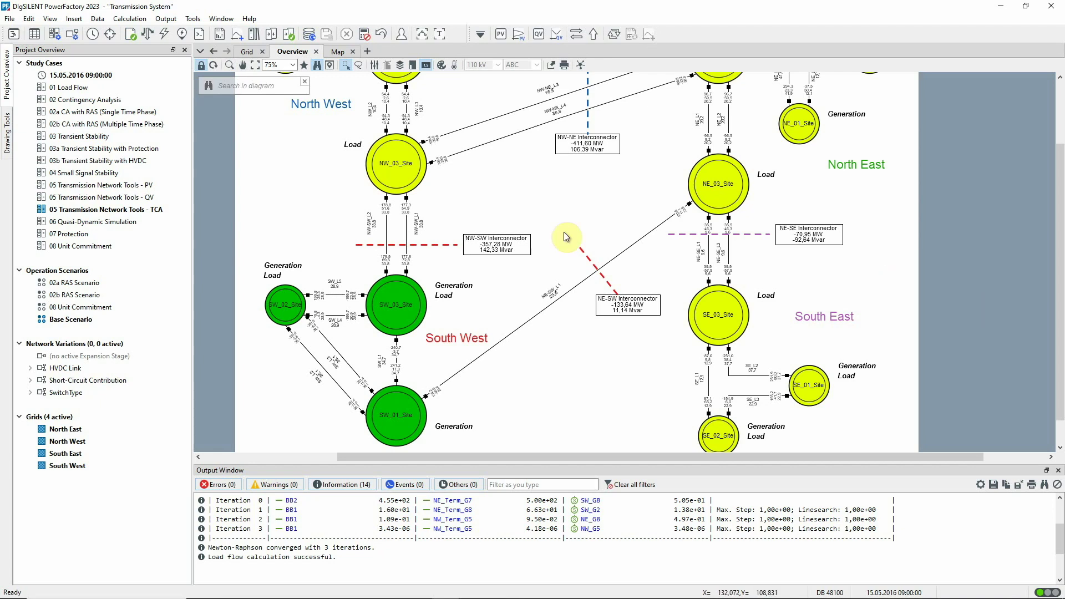
Step: Enable power flow direction arrows in the diagram layers' Element Details
click(397, 65)
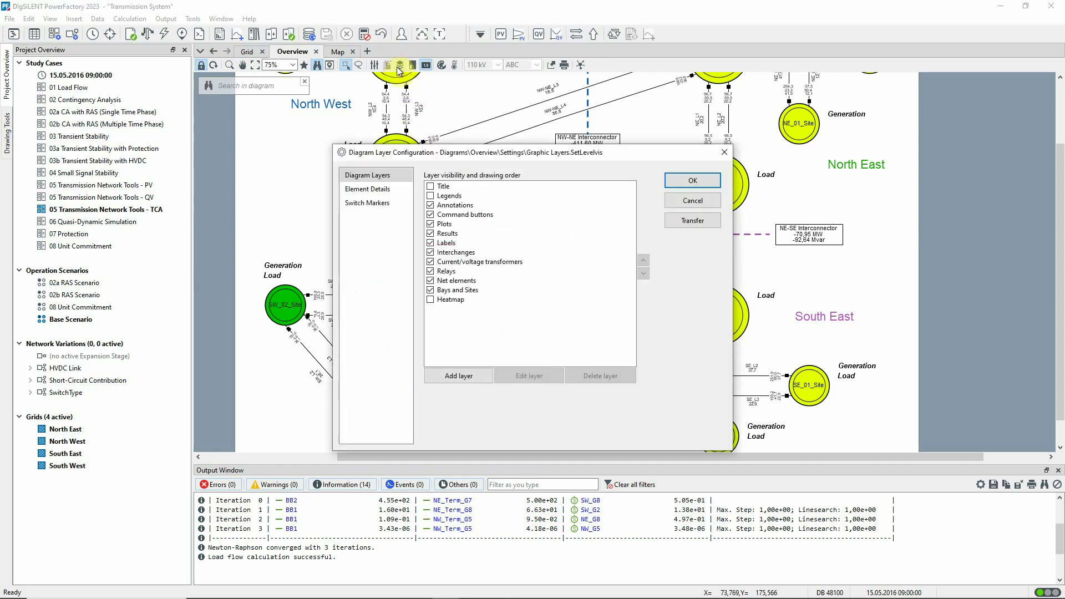
click(387, 189)
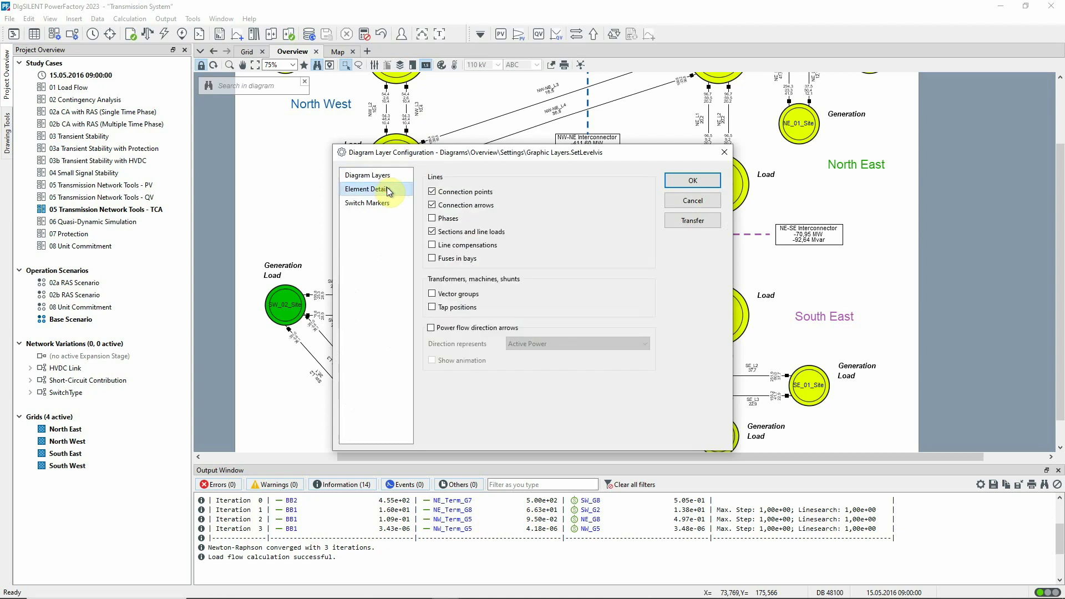
click(482, 330)
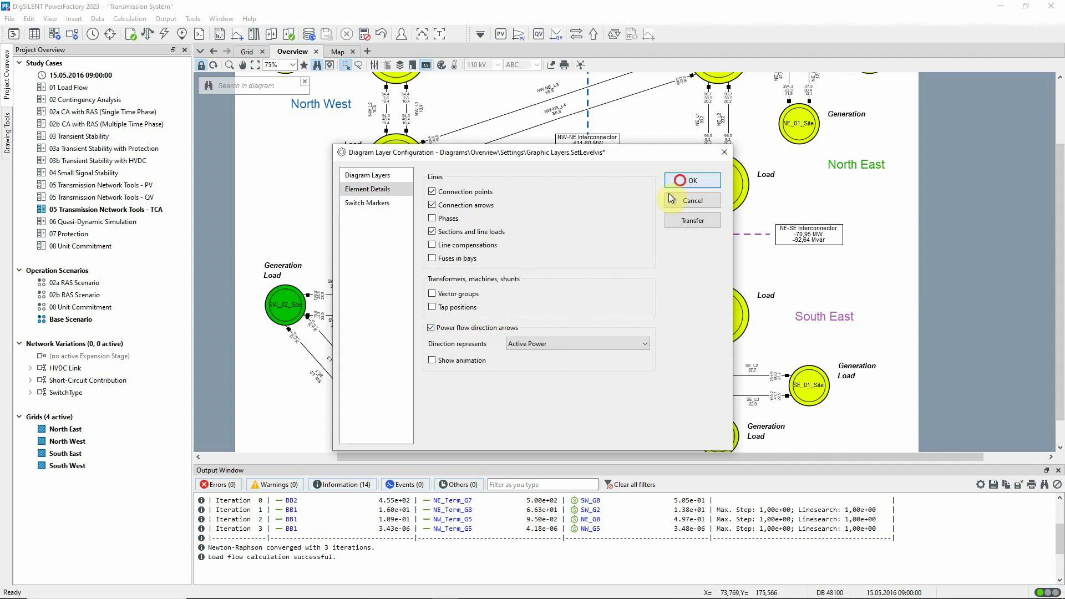
click(693, 181)
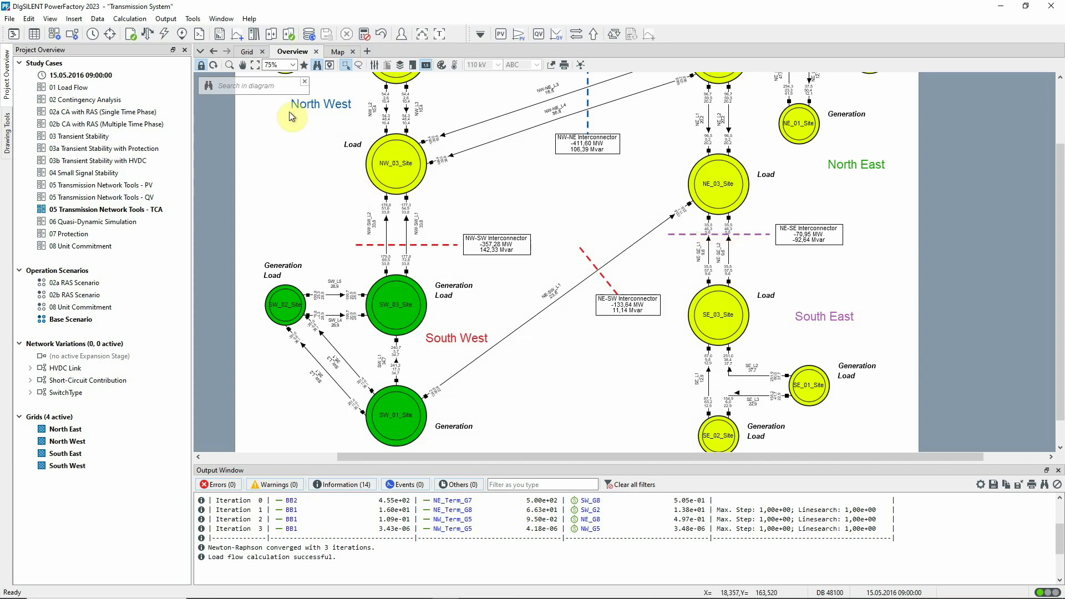
Step: Fit the whole diagram in view and bring up the Transfer Capacity Analysis dialog
click(256, 65)
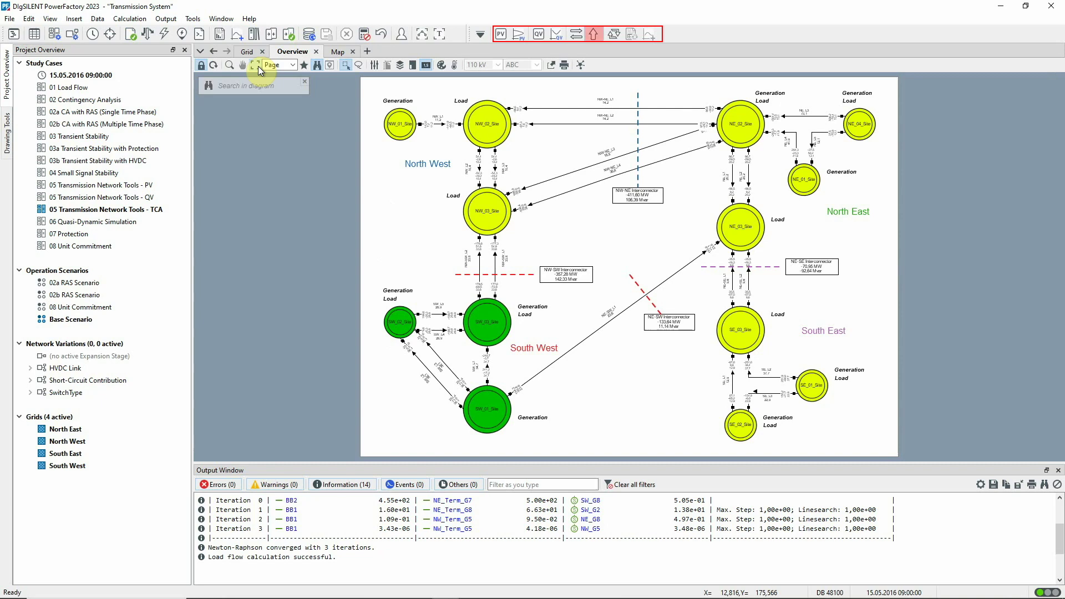
click(593, 35)
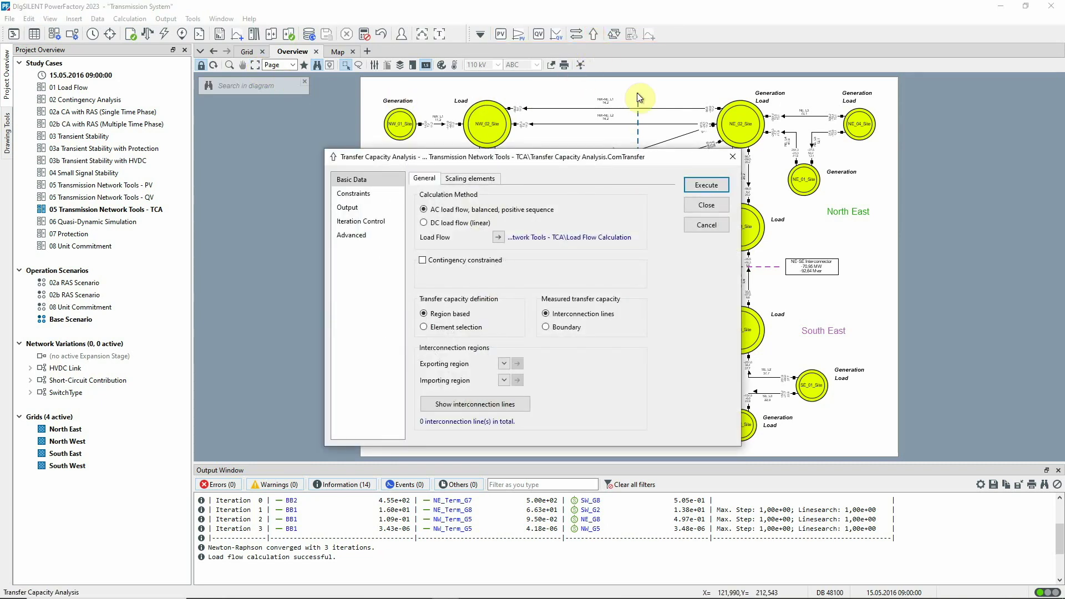
drag(659, 156, 471, 285)
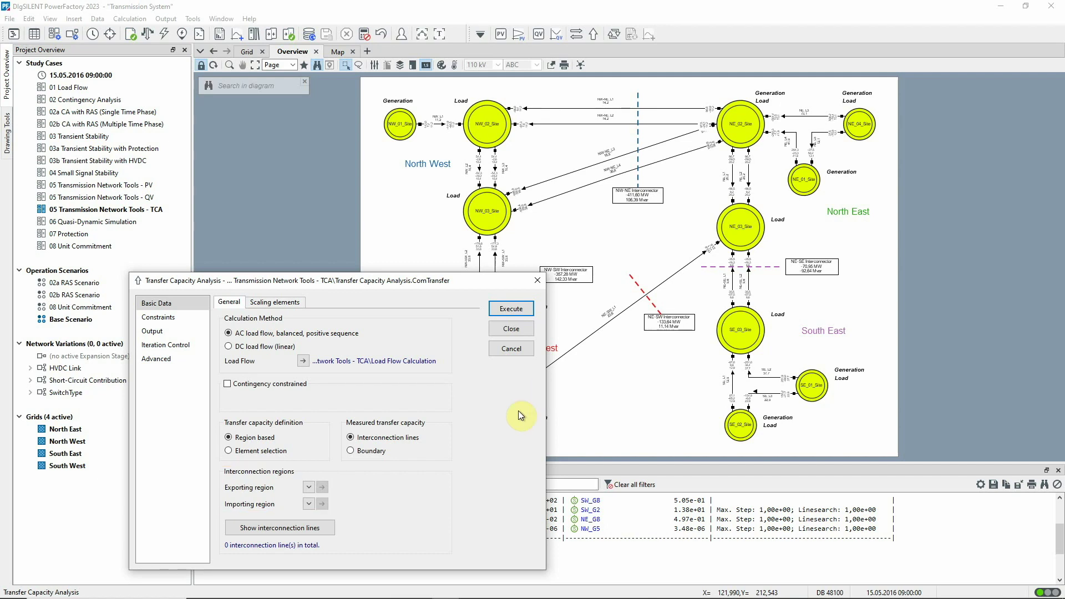
Step: Set NE-SE Interconnector as the exporting region
click(308, 487)
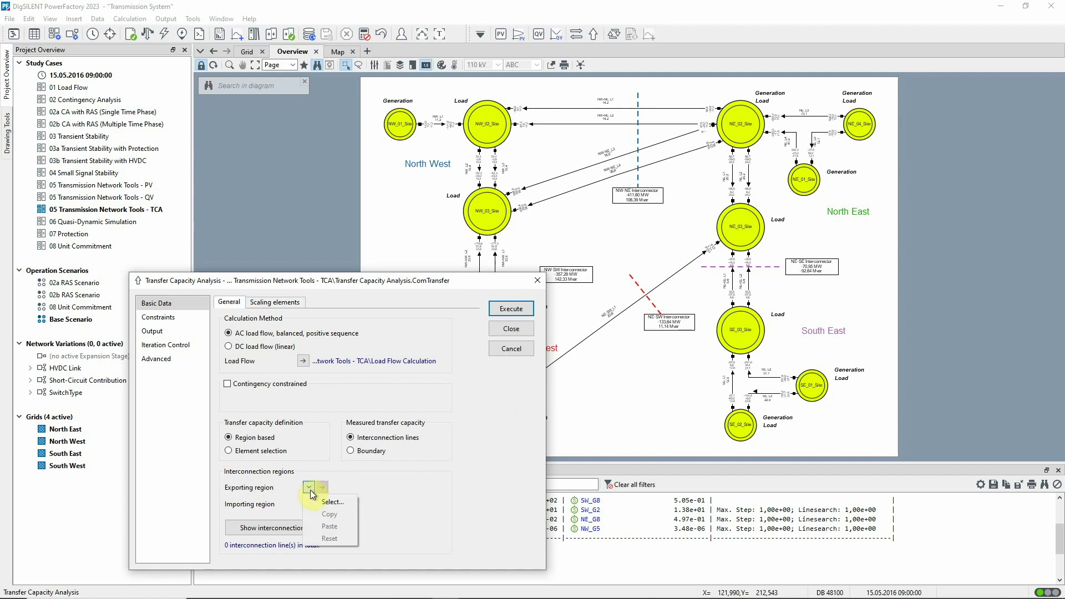
click(331, 501)
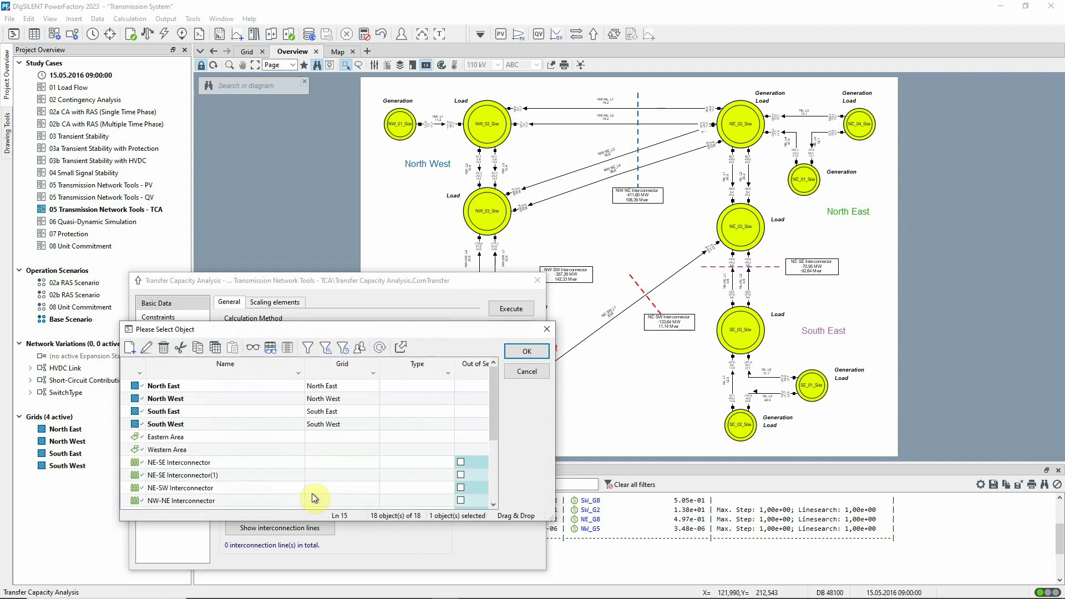
click(139, 463)
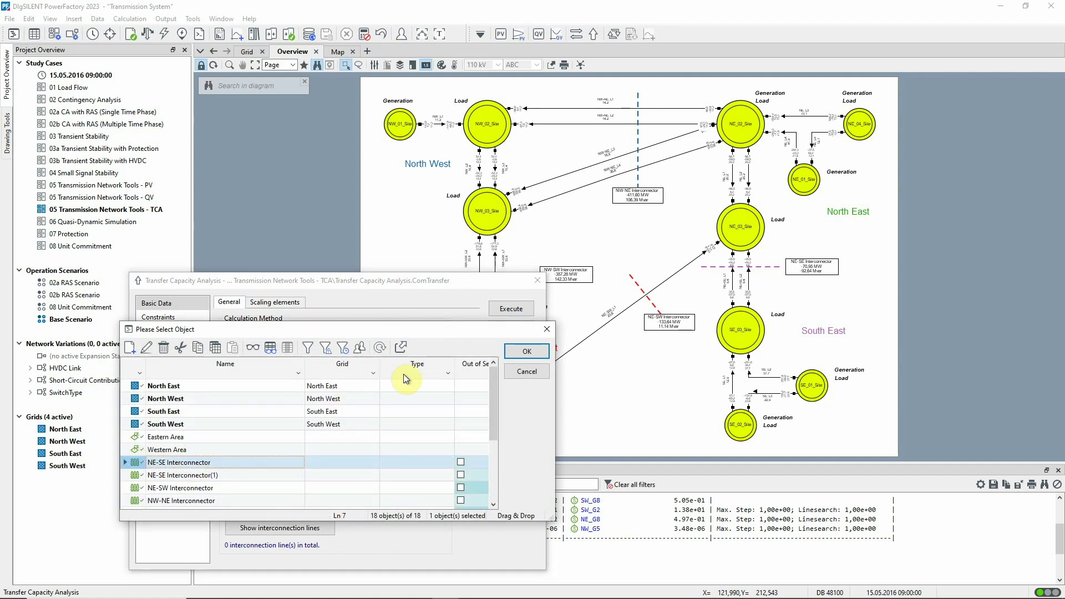
click(511, 359)
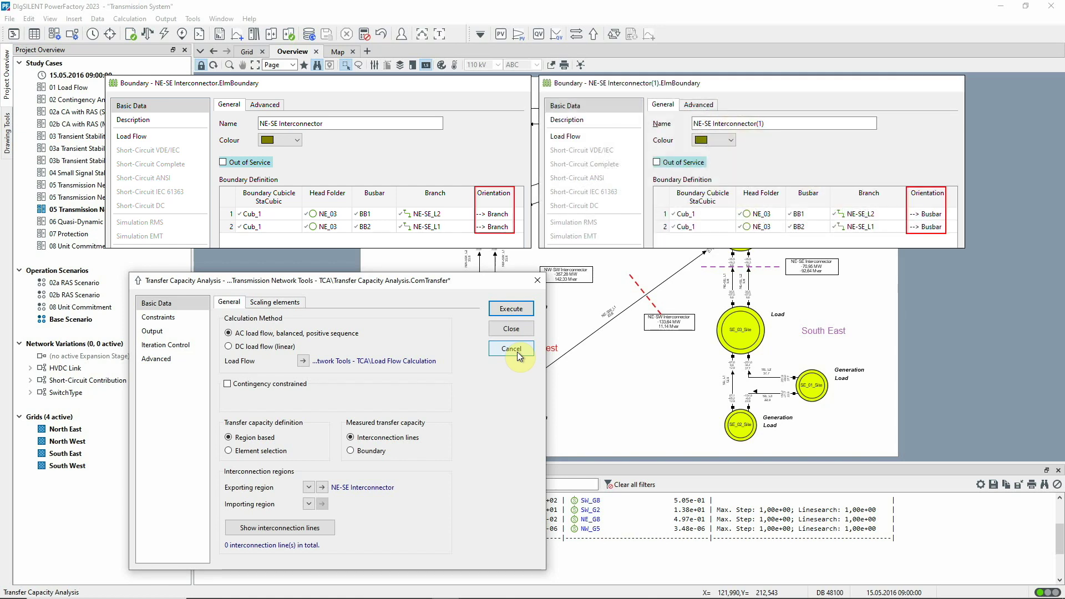
Step: Set NE-SE Interconnector(1) as the importing region and check interconnection lines NE-SE_L1 and NE-SE_L2
click(309, 504)
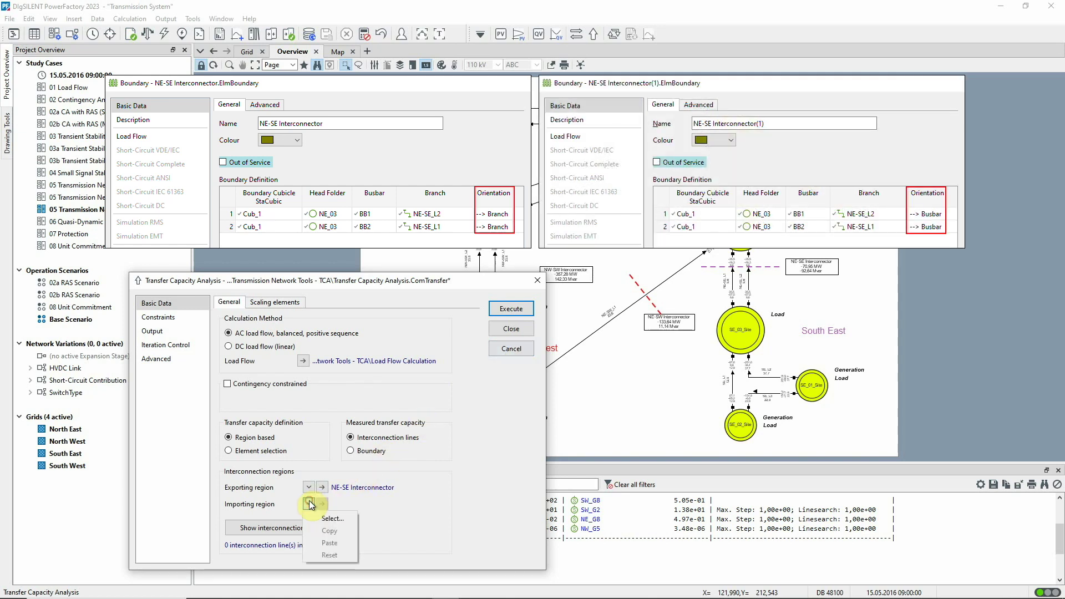
click(316, 517)
click(134, 475)
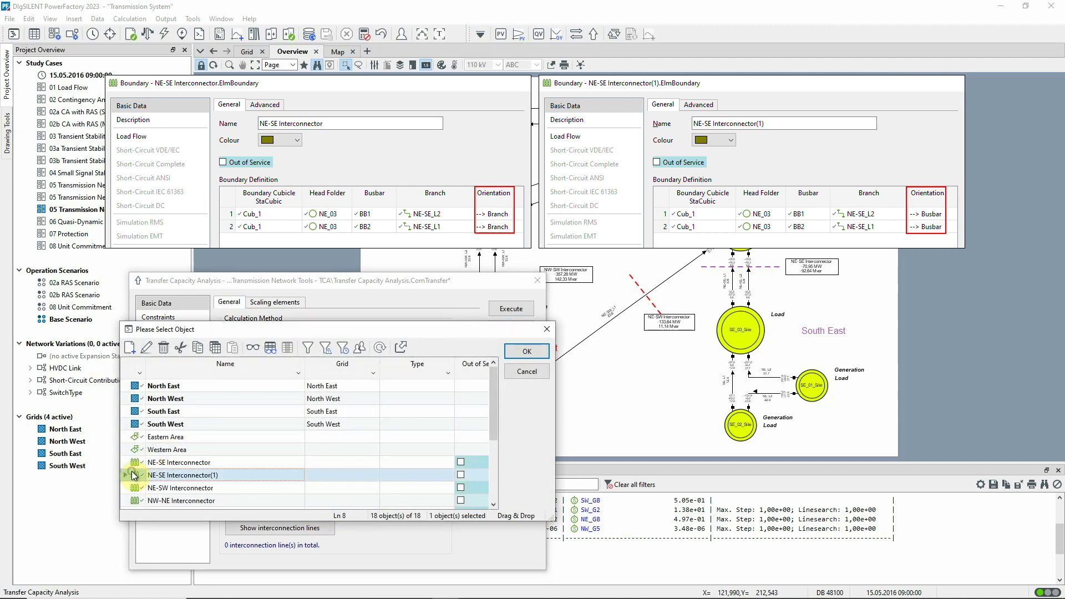
click(528, 352)
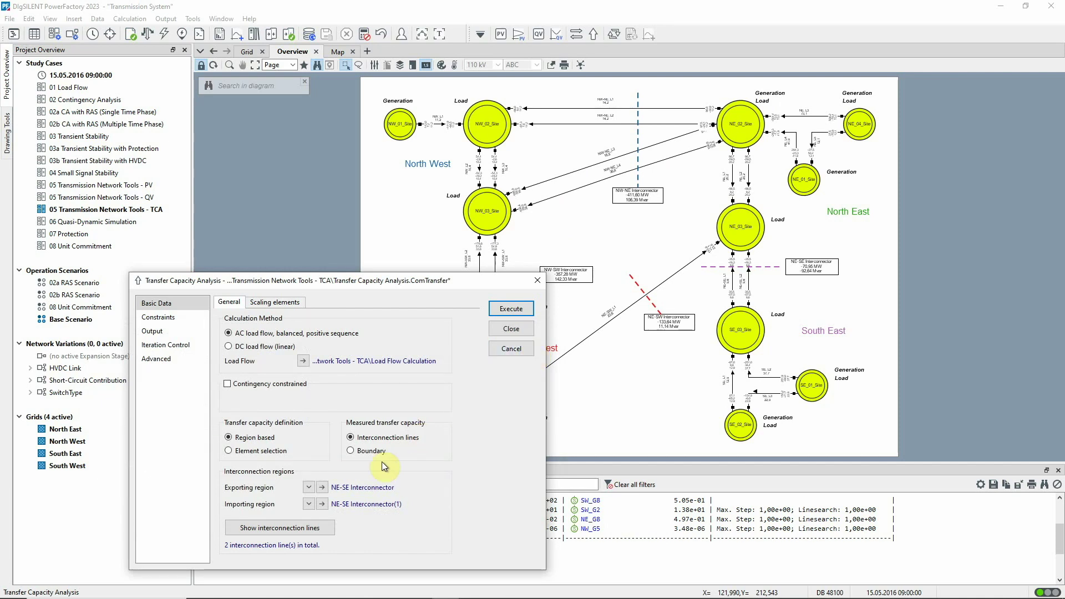
click(319, 527)
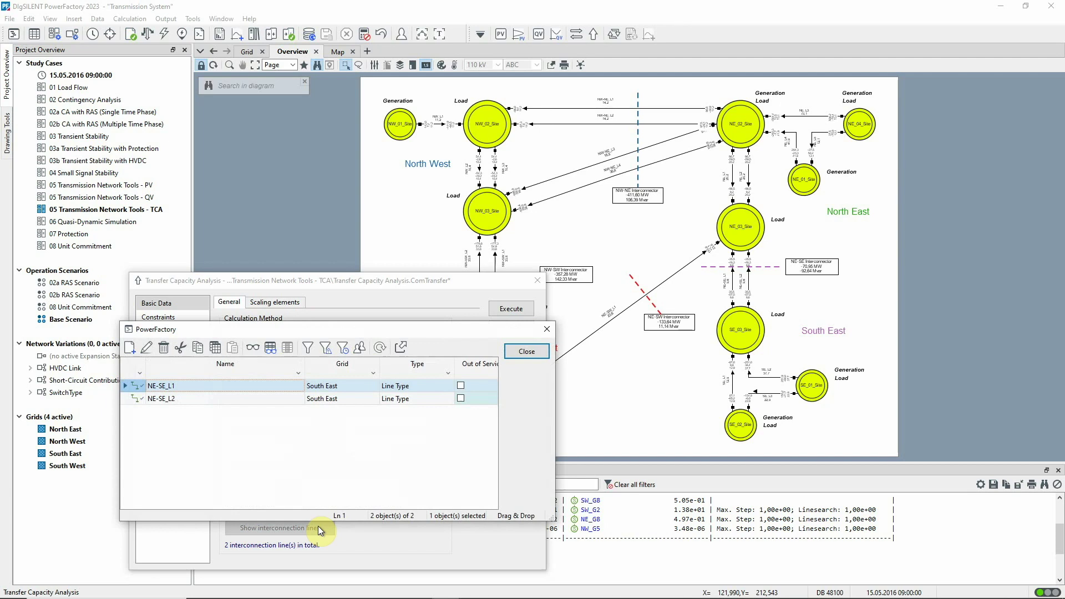
click(517, 354)
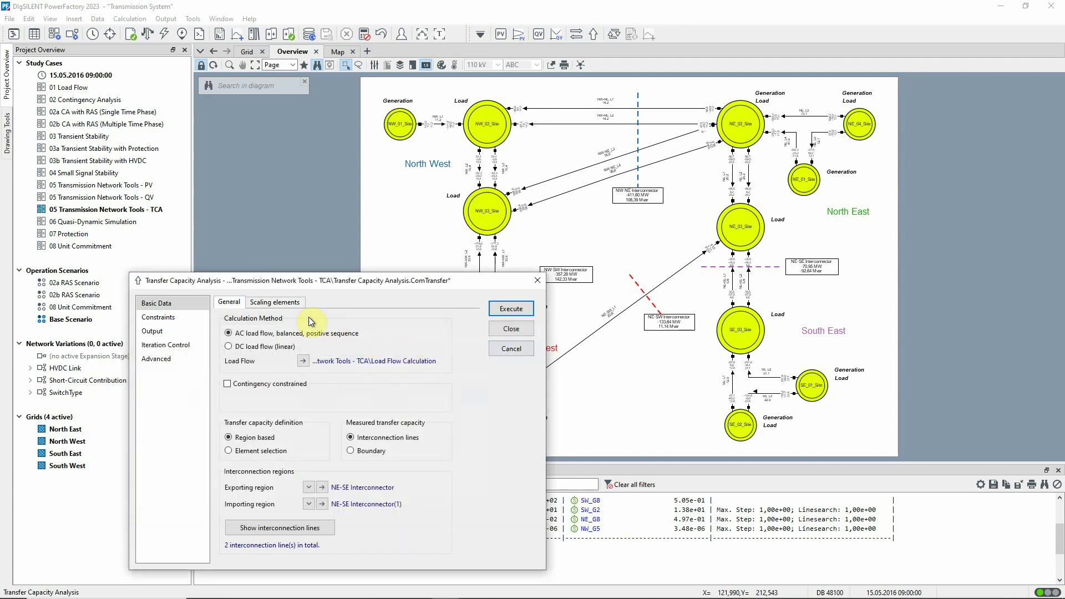
Step: Review scaling elements, thermal and advanced constraints, and the Output last feasible solution setting
click(298, 304)
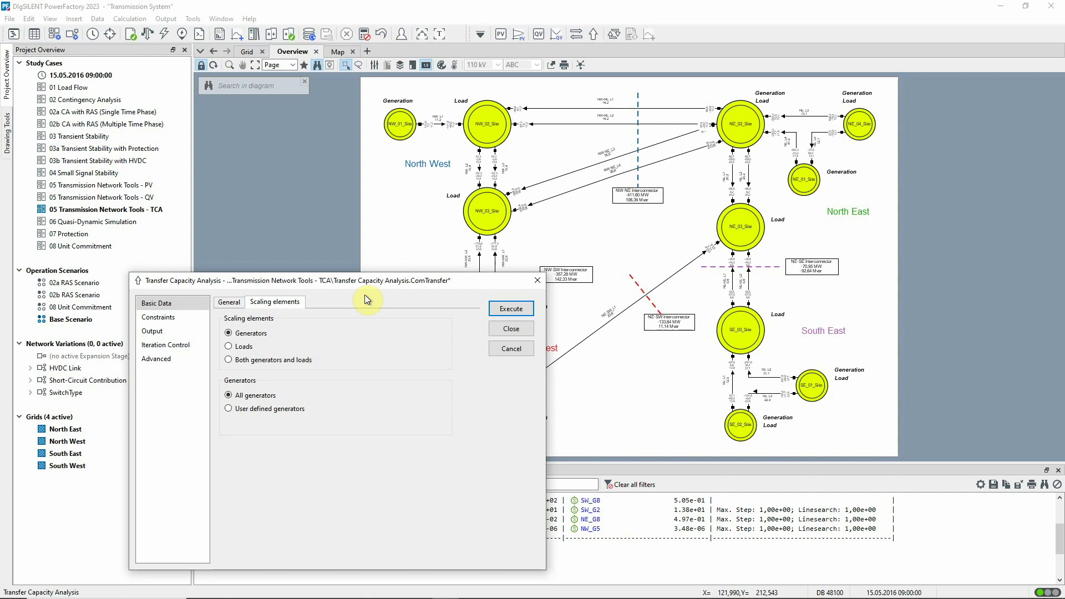
click(196, 316)
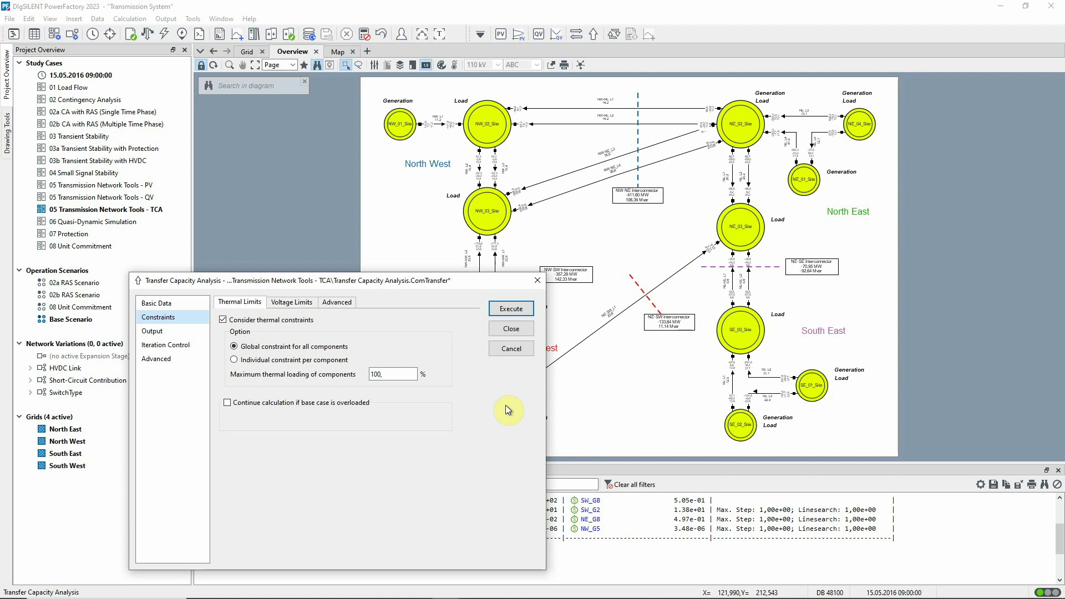
click(345, 304)
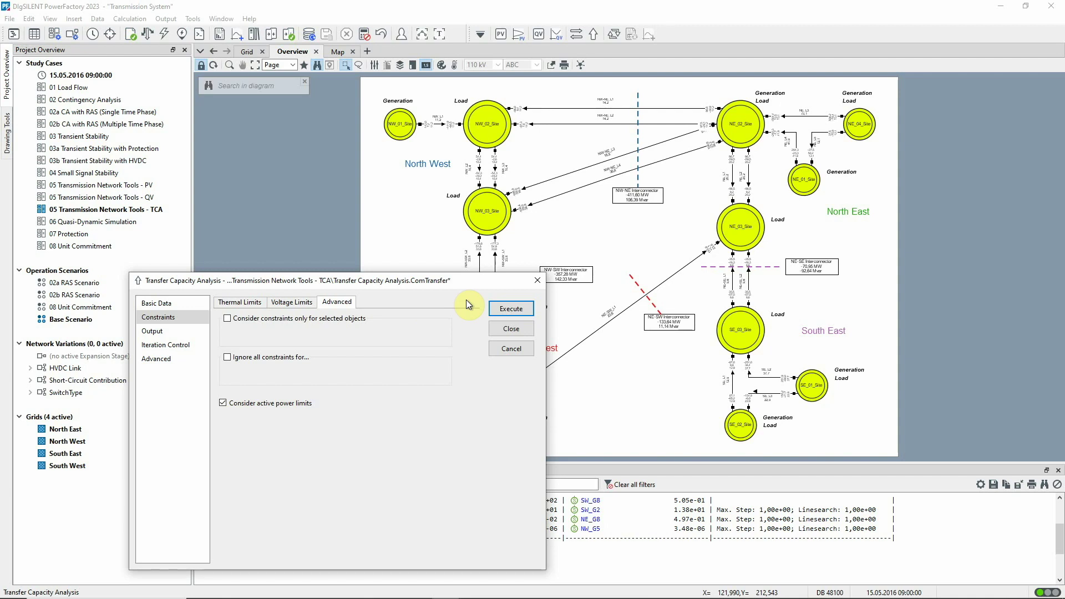
click(195, 335)
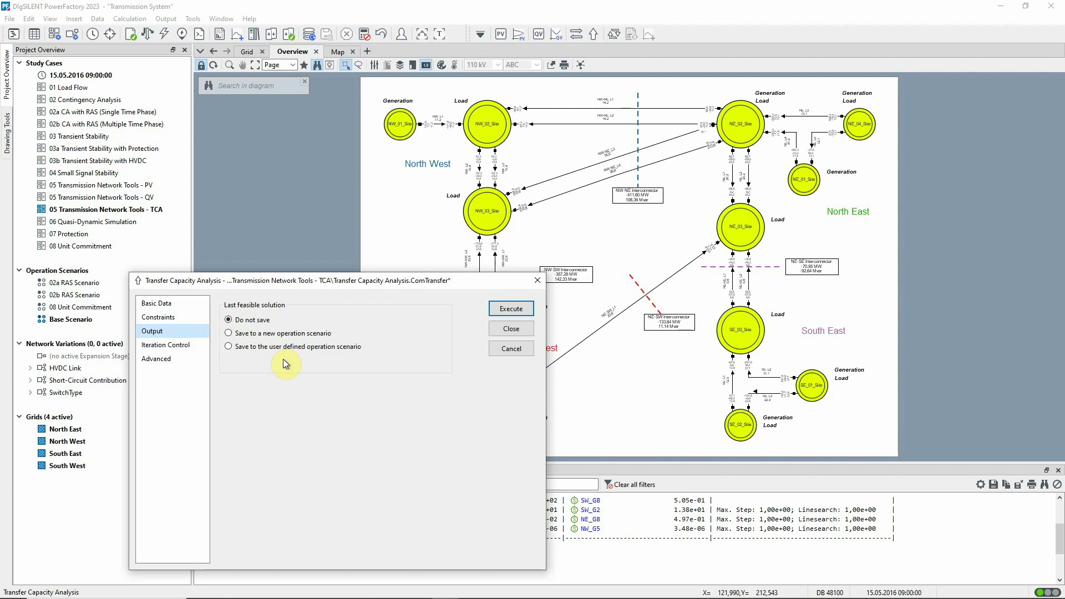
Step: Execute the unconstrained analysis and read the -947,55 MW TTC in the enlarged output log
click(497, 310)
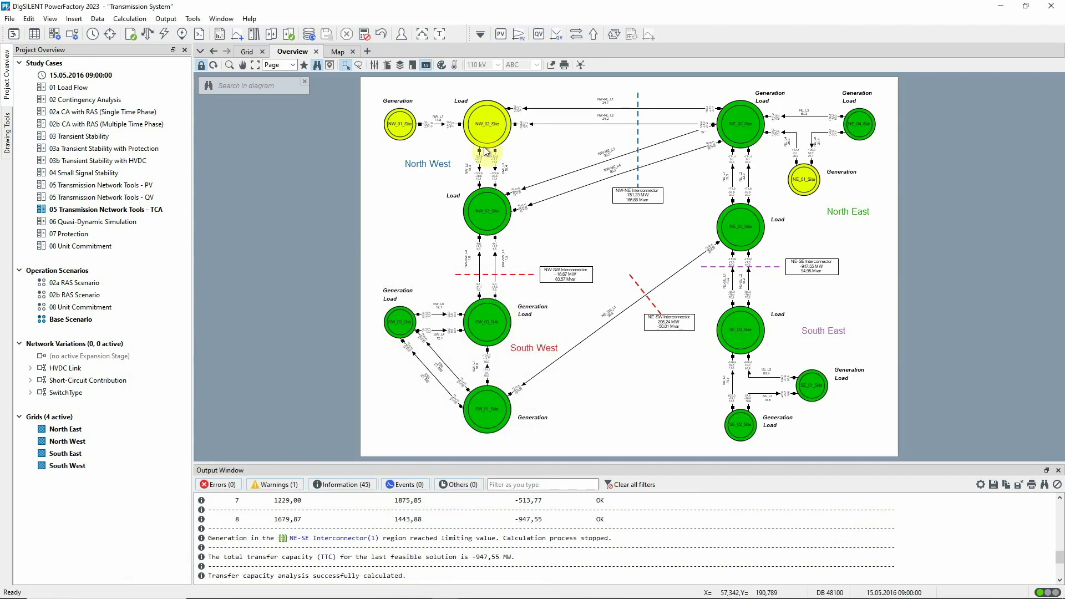
click(439, 35)
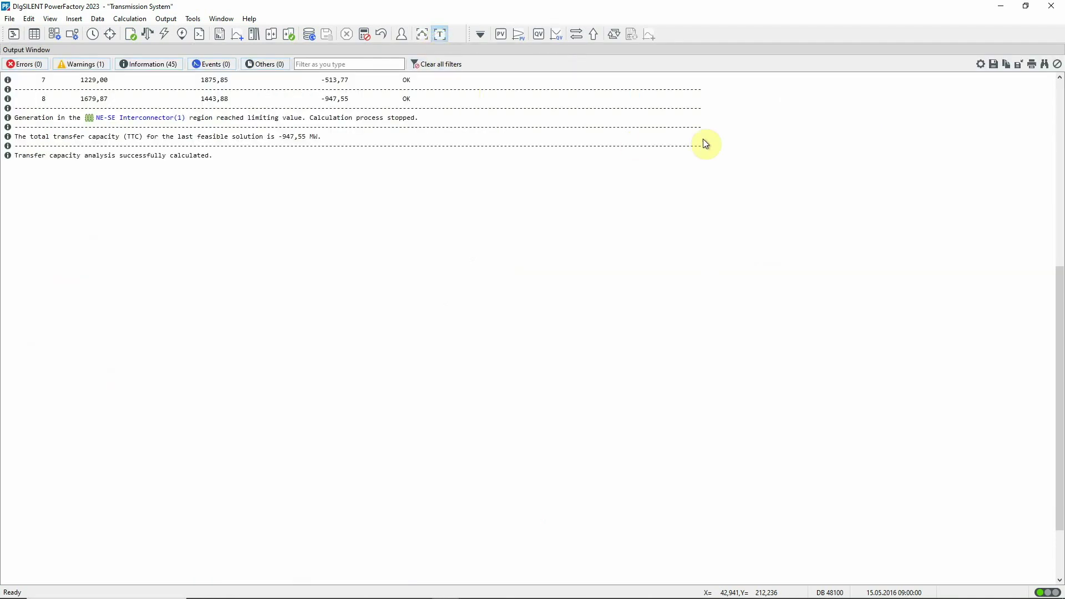
scroll(737, 128, up, 7)
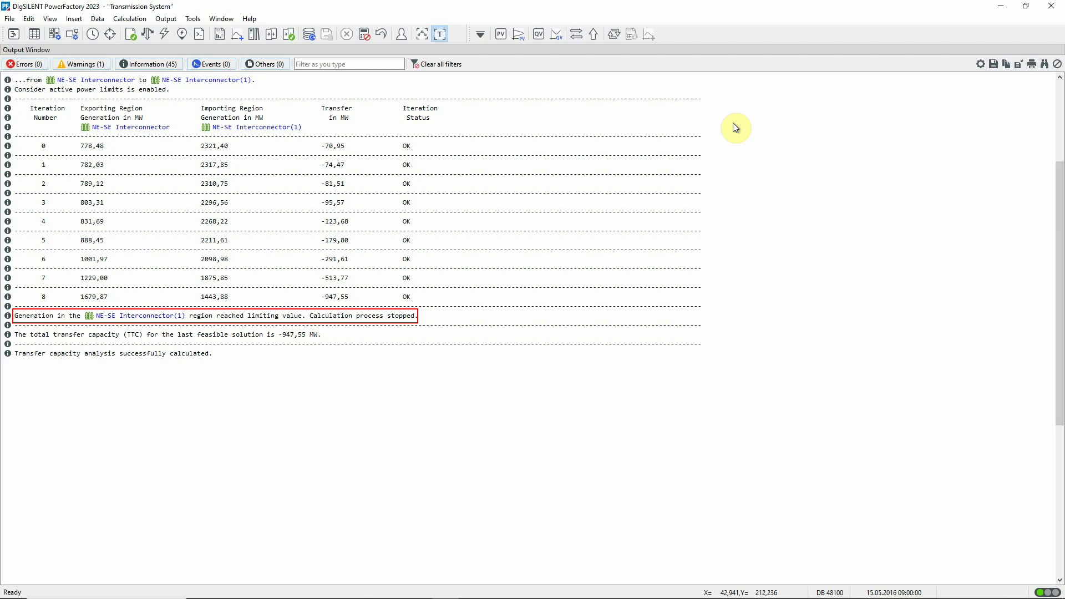
click(441, 35)
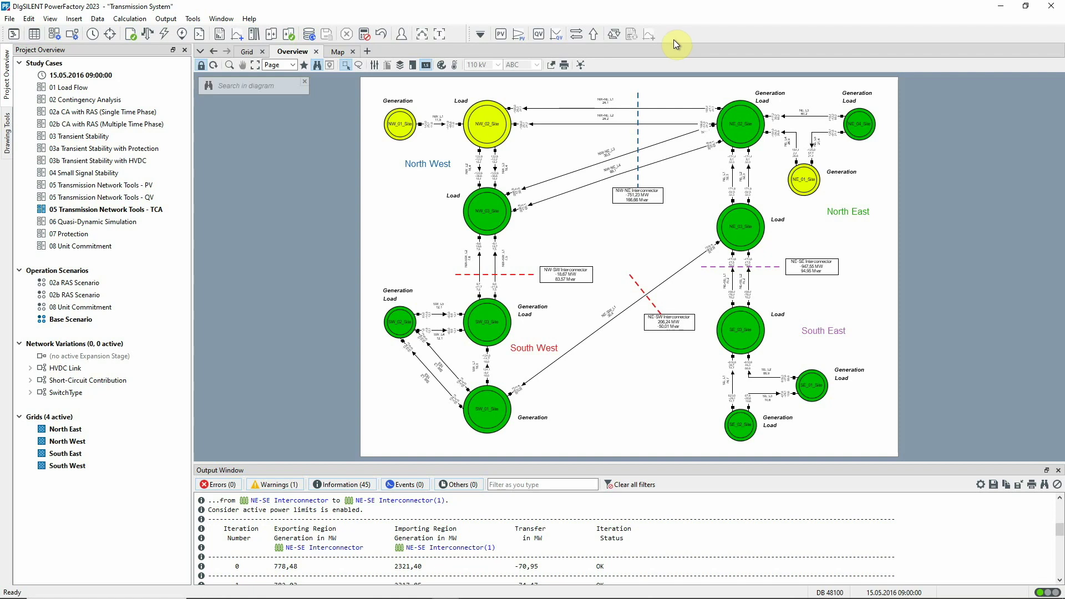
Step: Tick Contingency constrained and check the linked Contingency Analysis lists all 25 contingencies
click(594, 34)
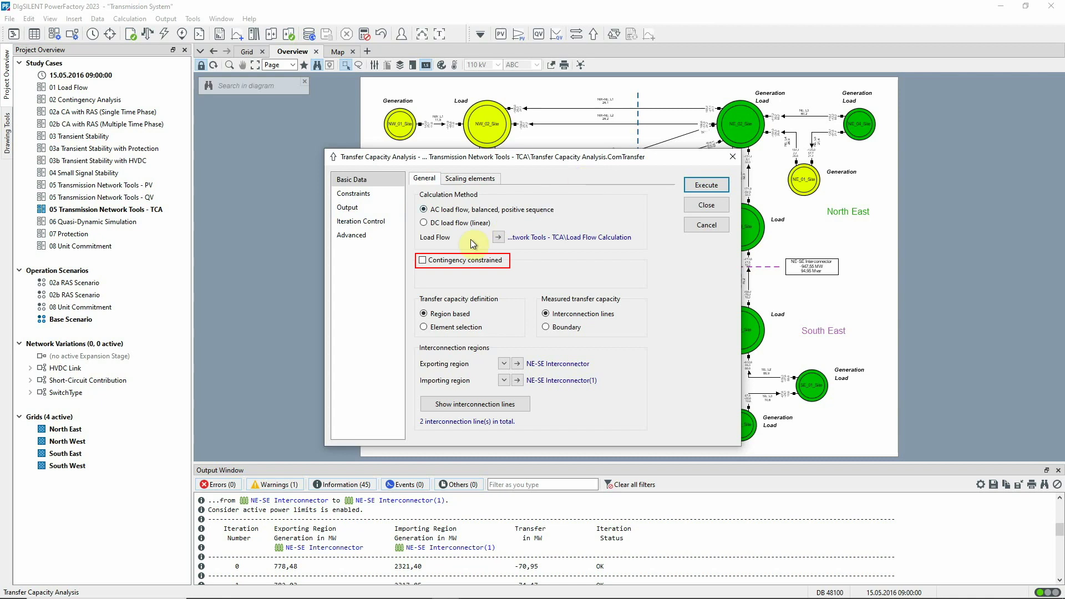
click(421, 261)
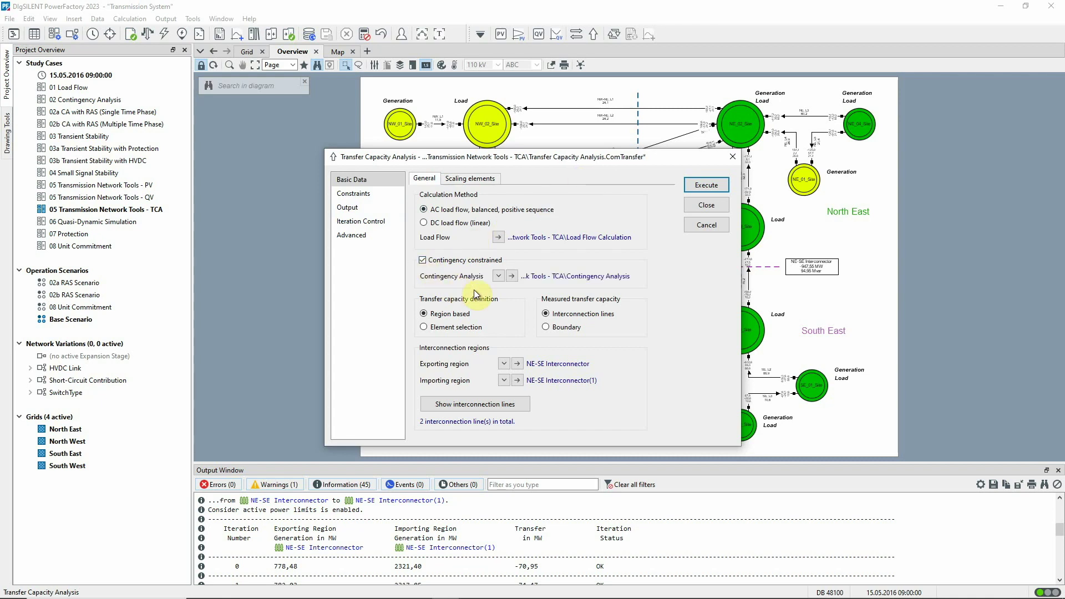
click(511, 276)
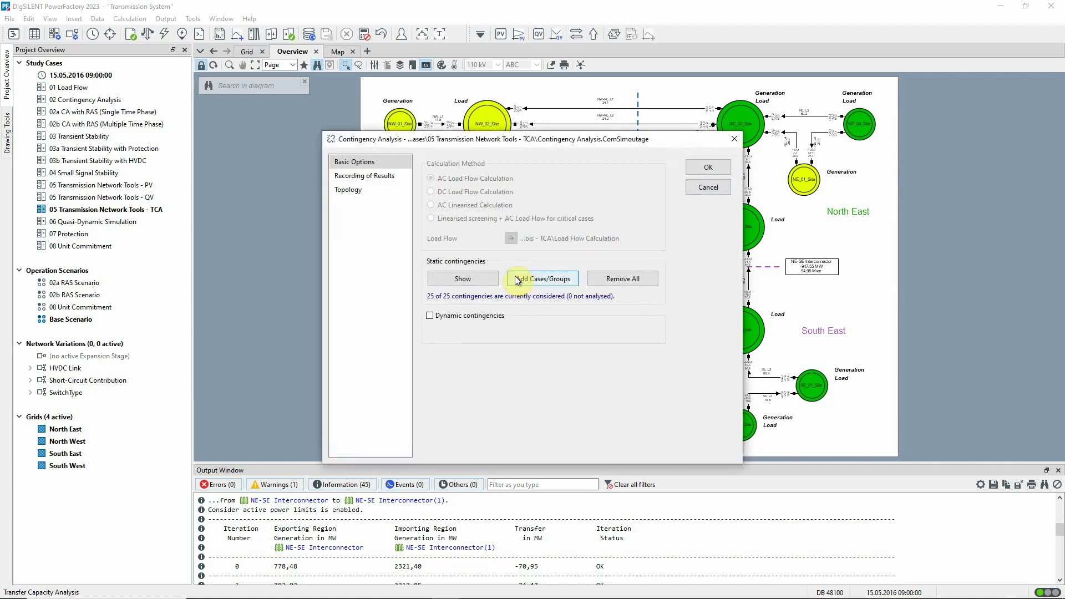
click(491, 277)
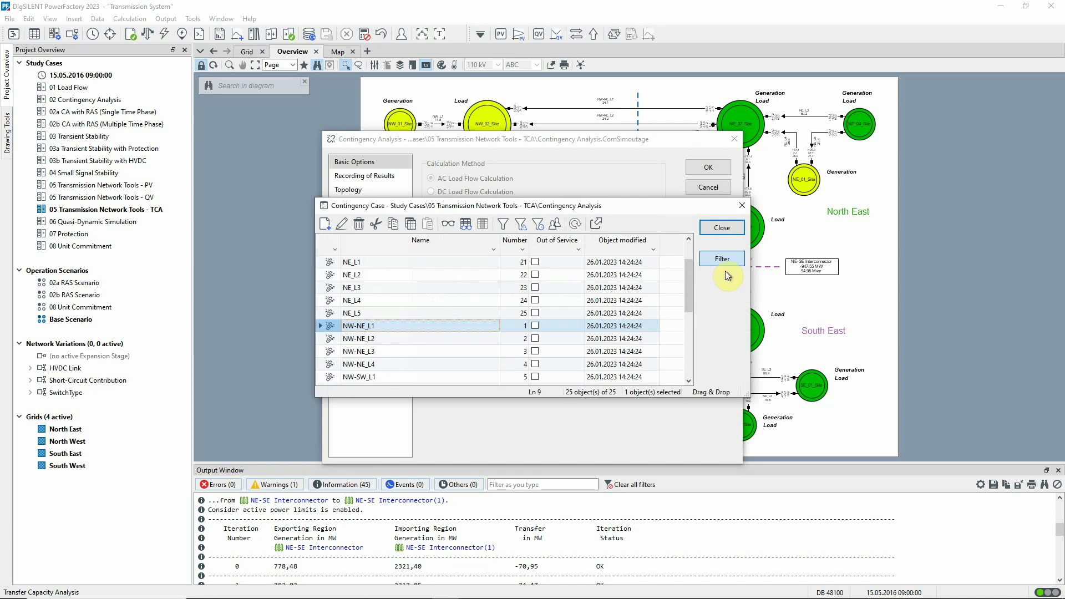
click(727, 225)
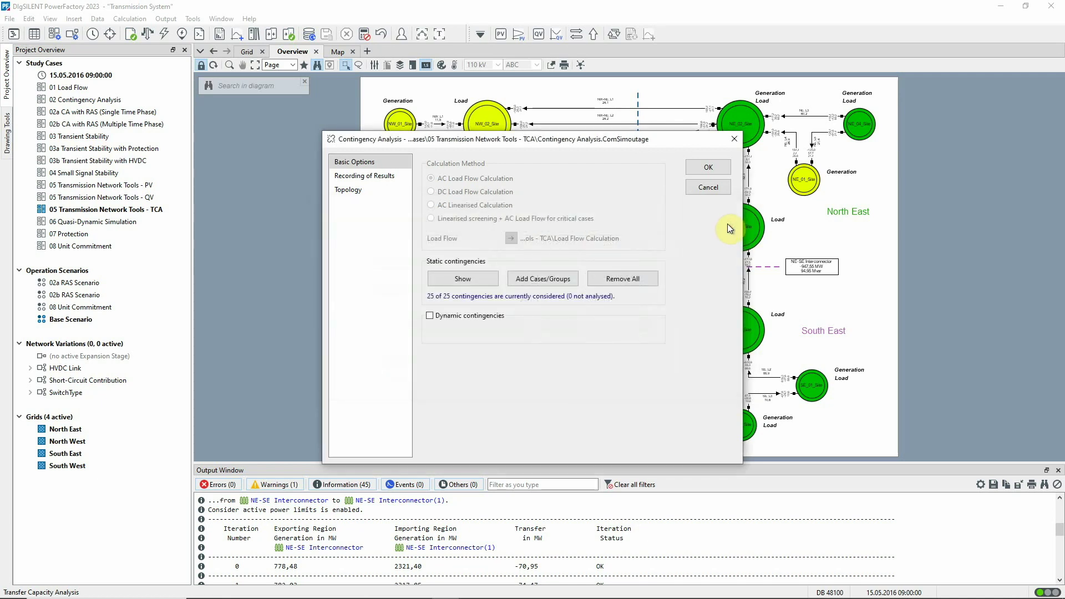
click(720, 189)
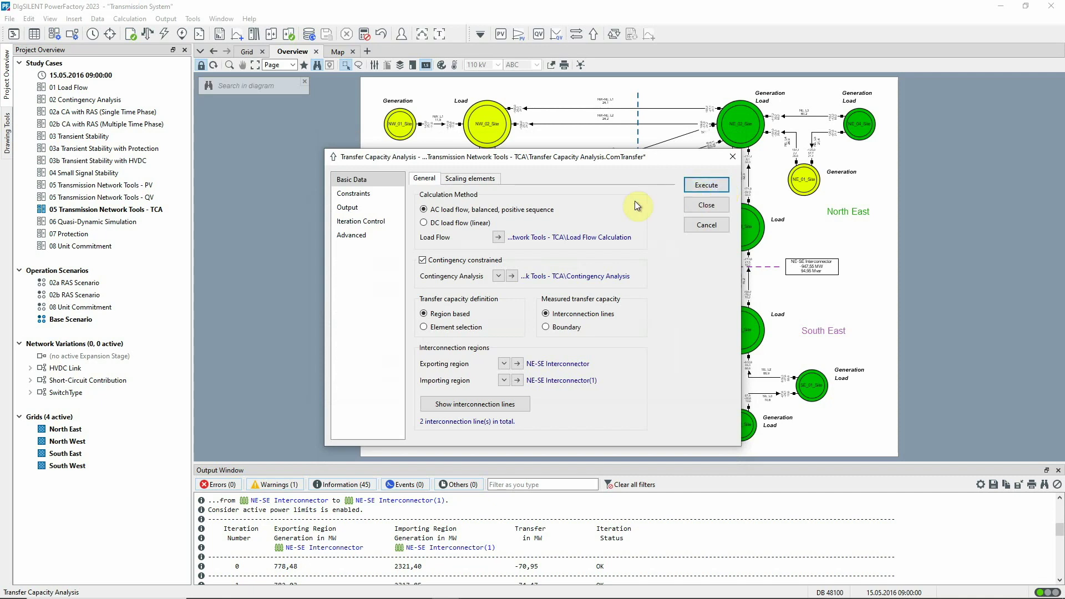
Step: Set Maximum thermal loading of components to 150 % under Thermal Limits
click(391, 196)
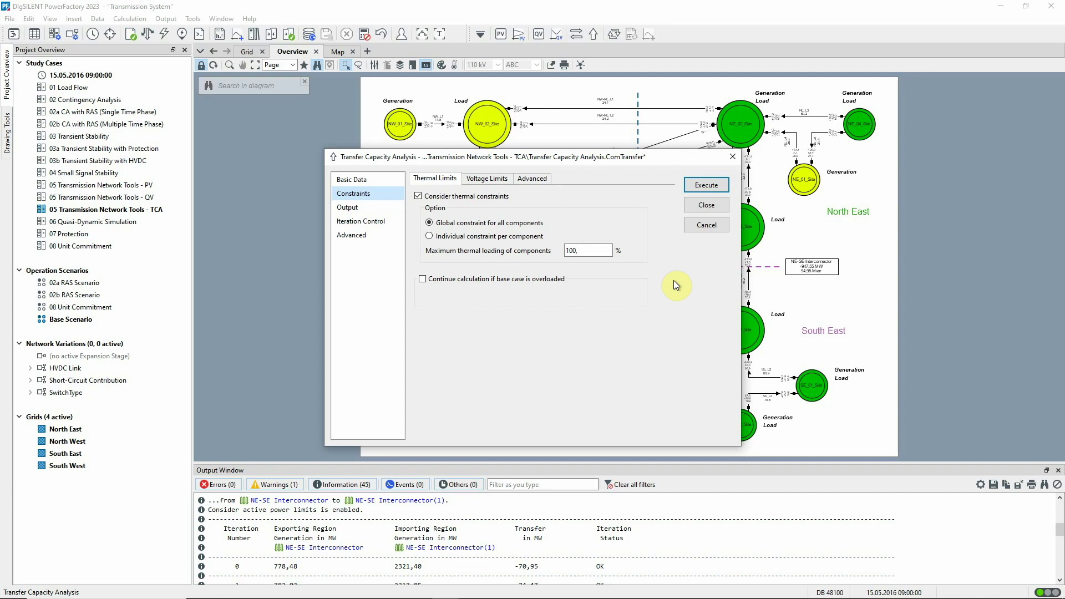
double_click(581, 249)
text(150)
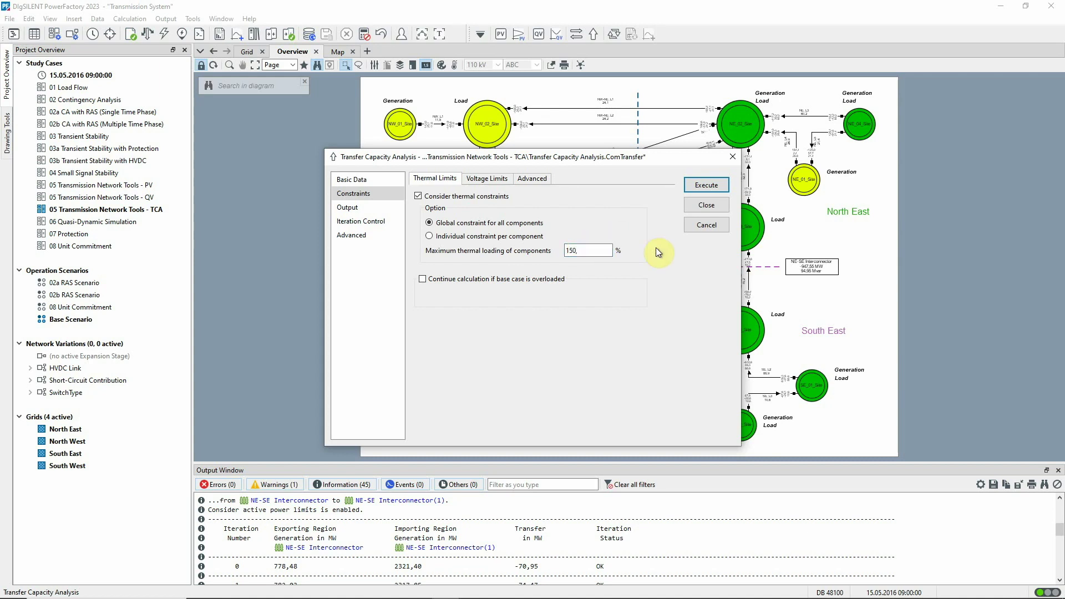
Step: Execute the contingency-constrained analysis and review iterations 7–20 confirming -755,74 MW TTC
click(690, 184)
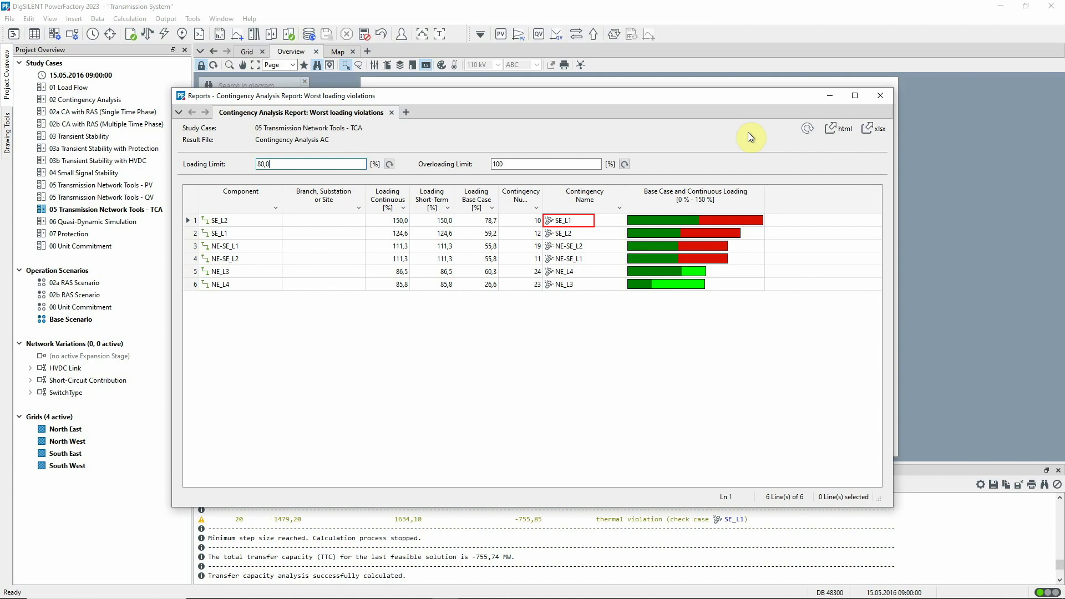
click(882, 99)
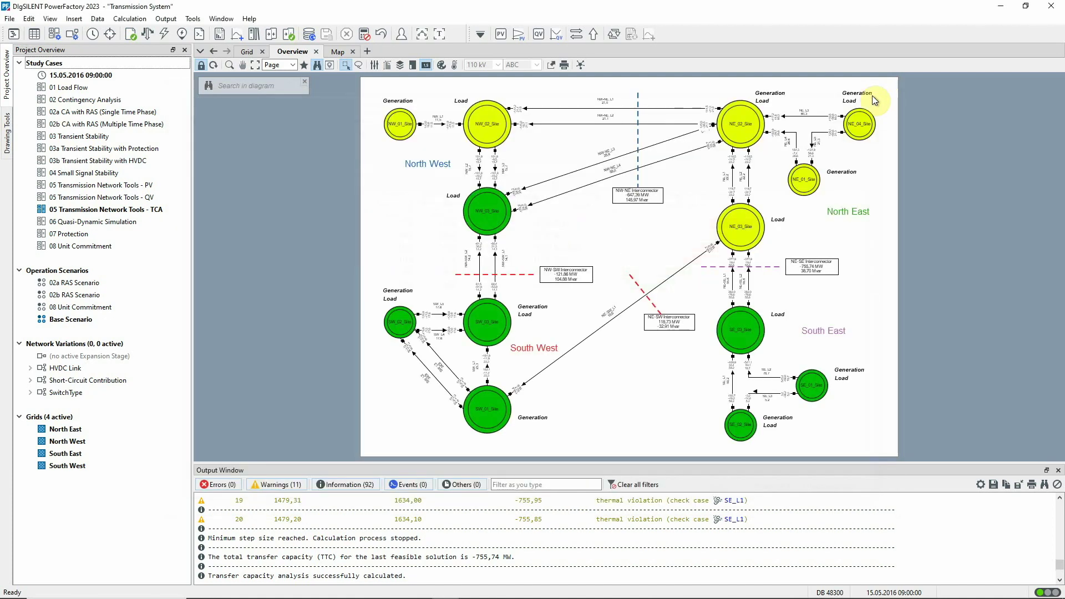
click(444, 35)
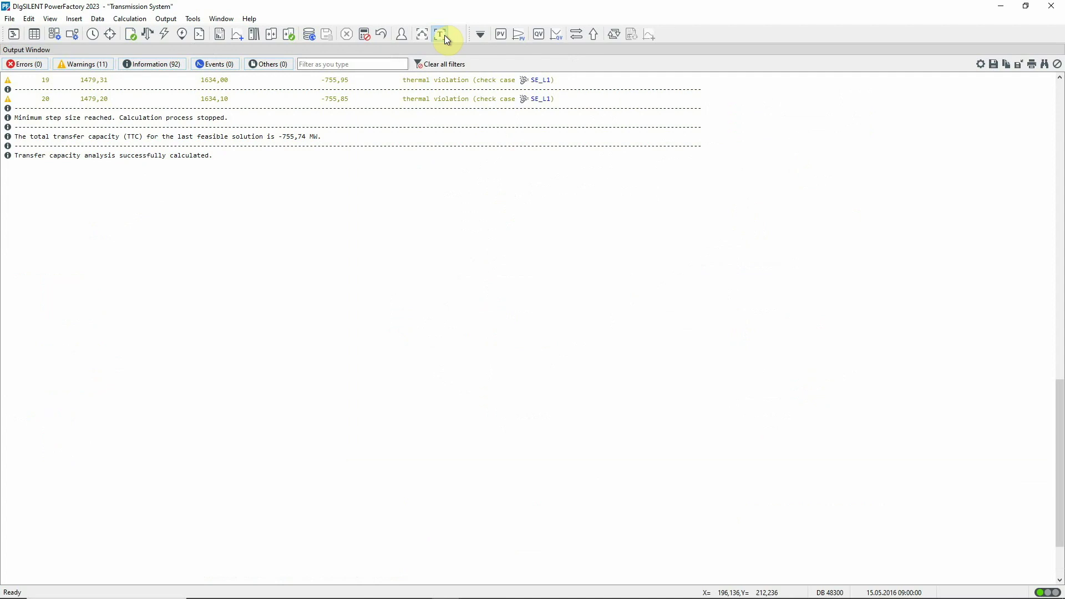
scroll(857, 156, up, 7)
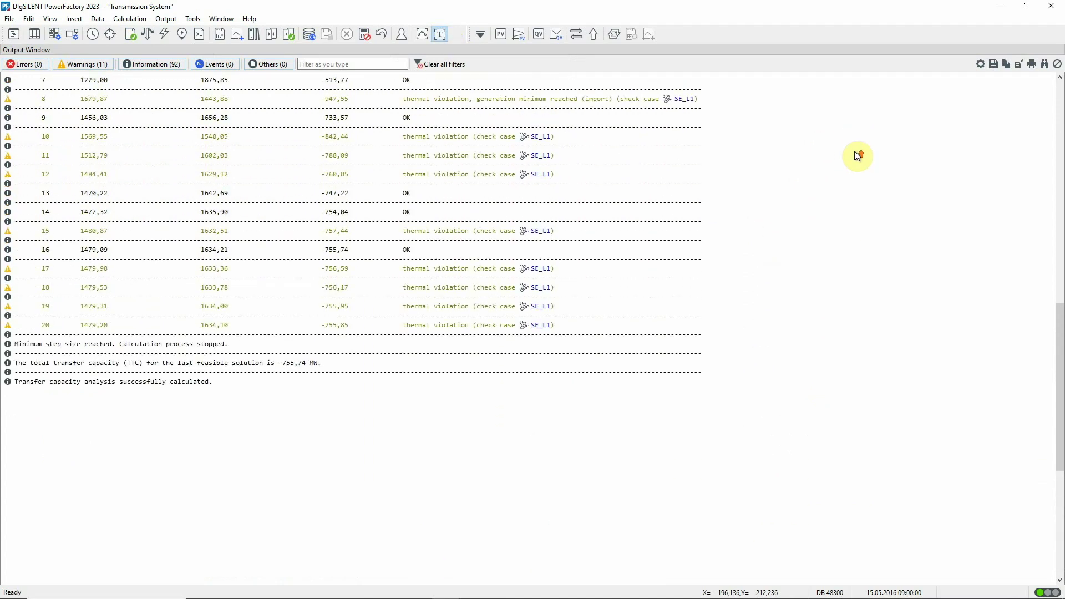